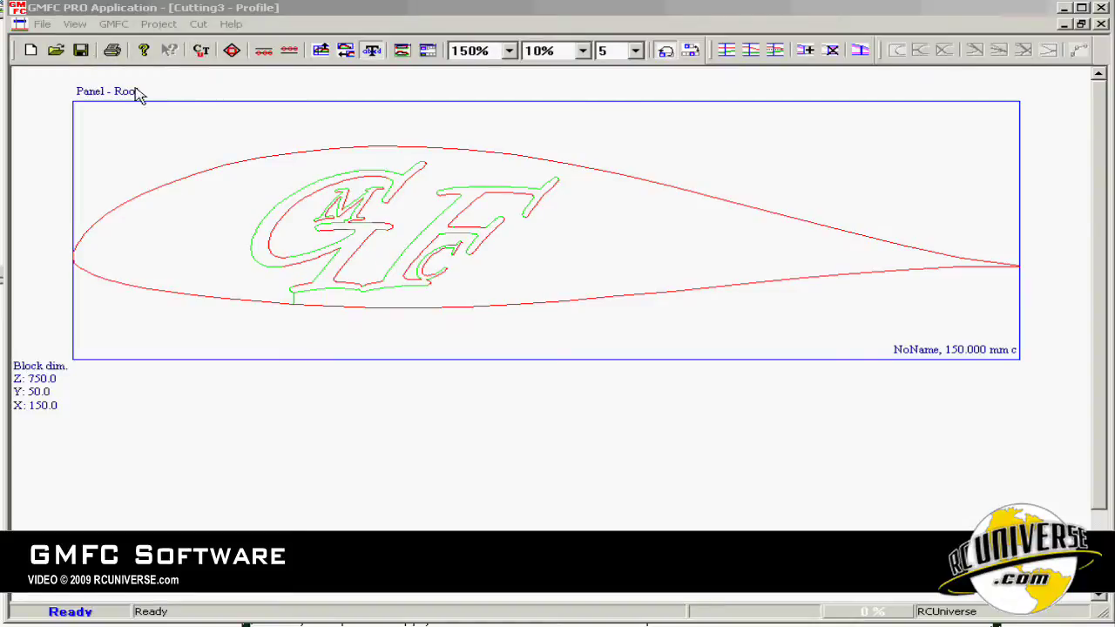
Step: Check the cutting table configuration from the cutter settings menu, then close it
click(114, 26)
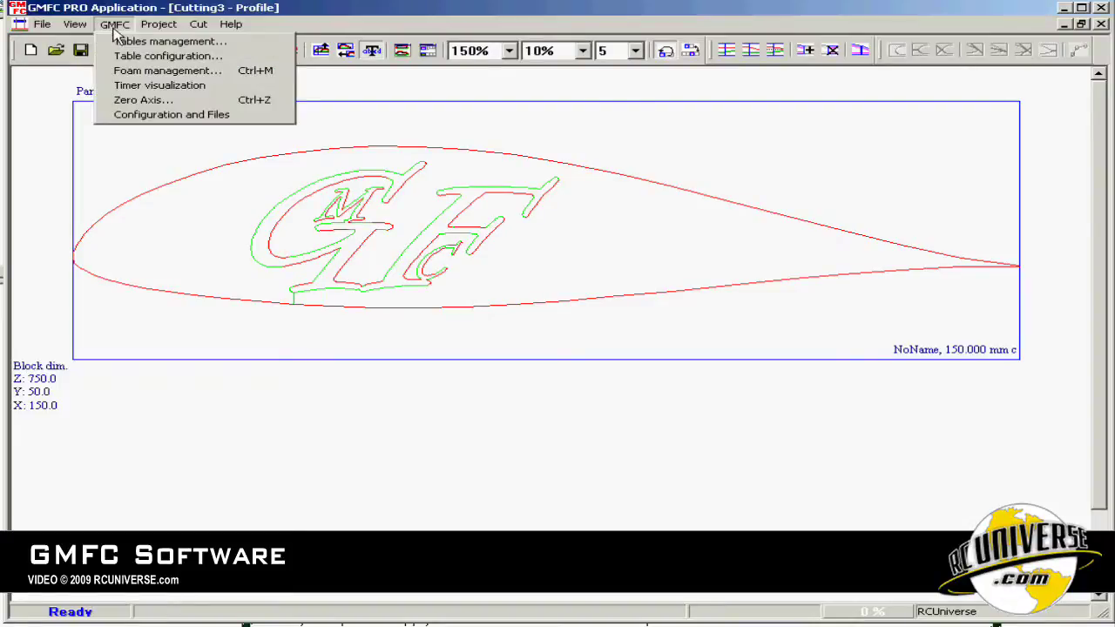
click(165, 56)
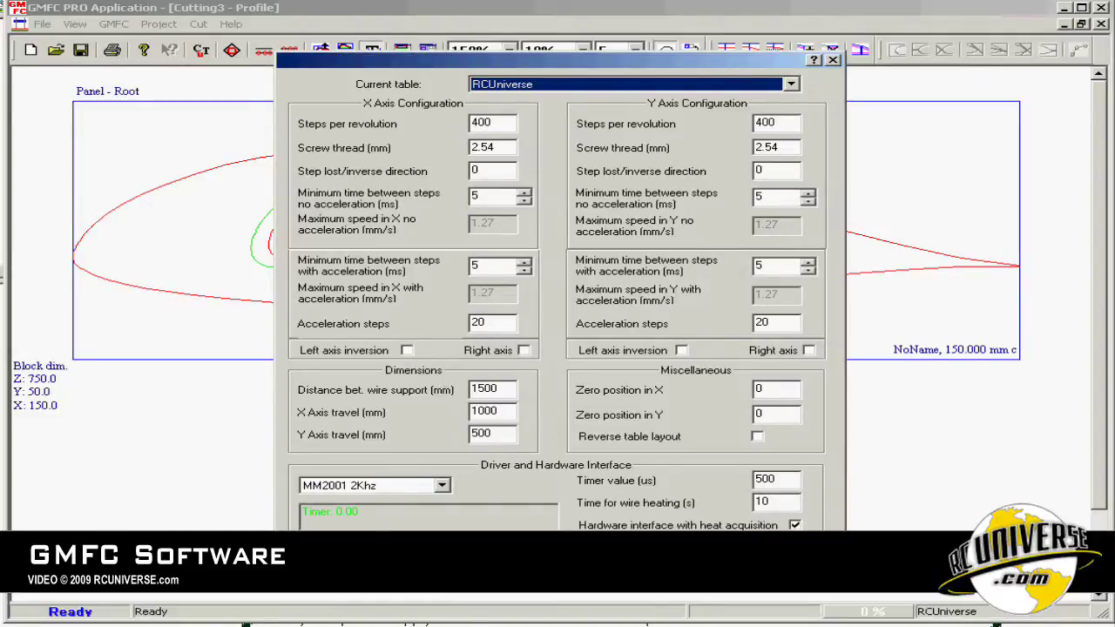
key(Escape)
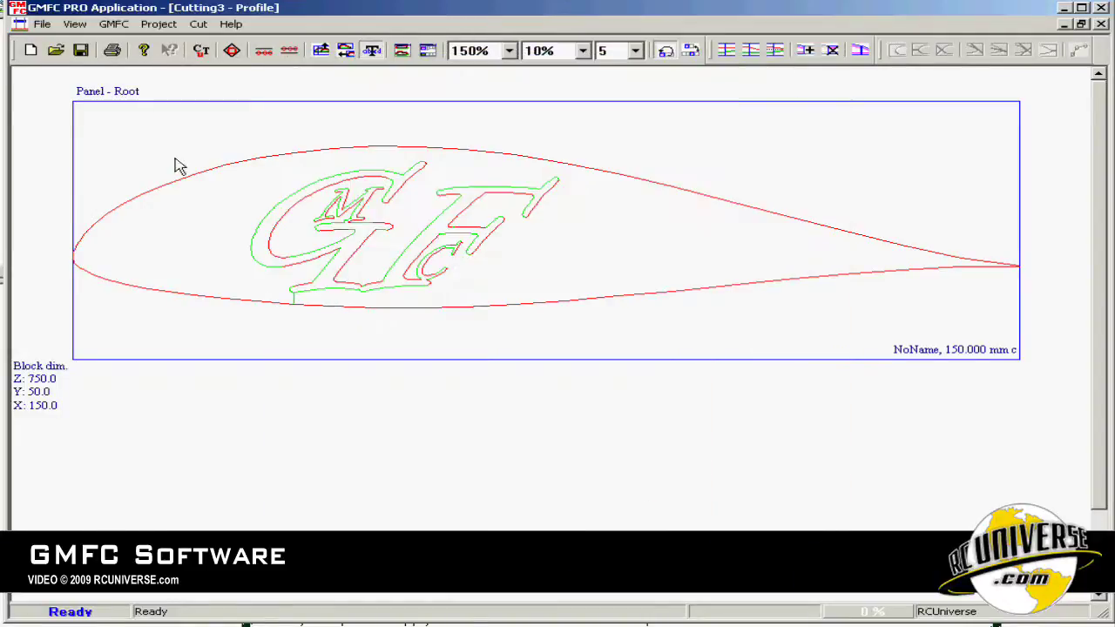
Step: Set the foam material type to Expanded polystyrene
click(112, 26)
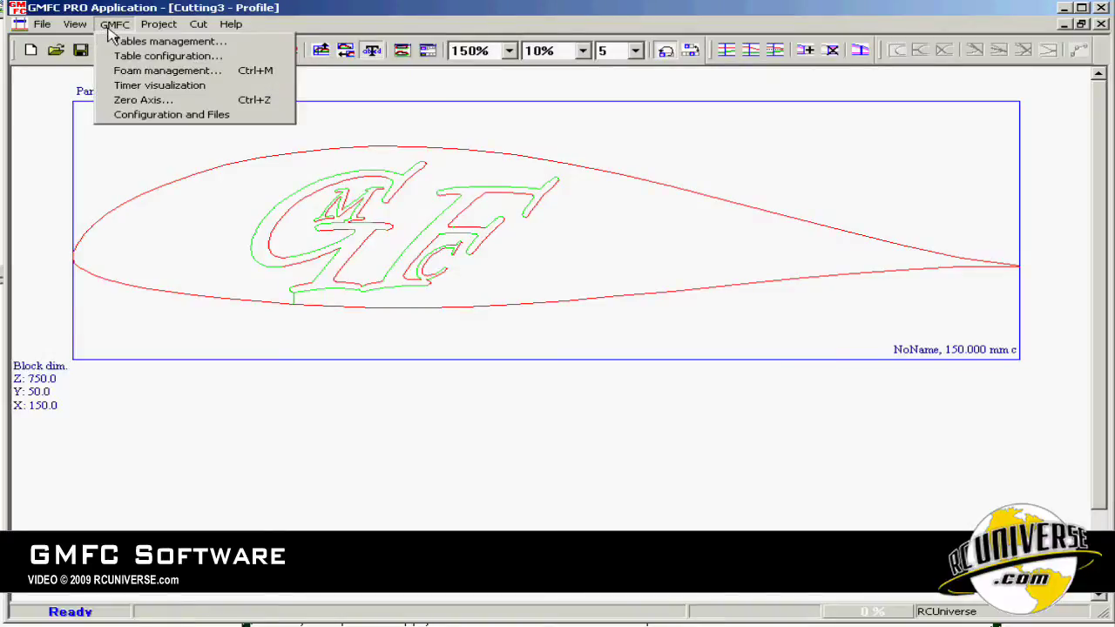
click(126, 71)
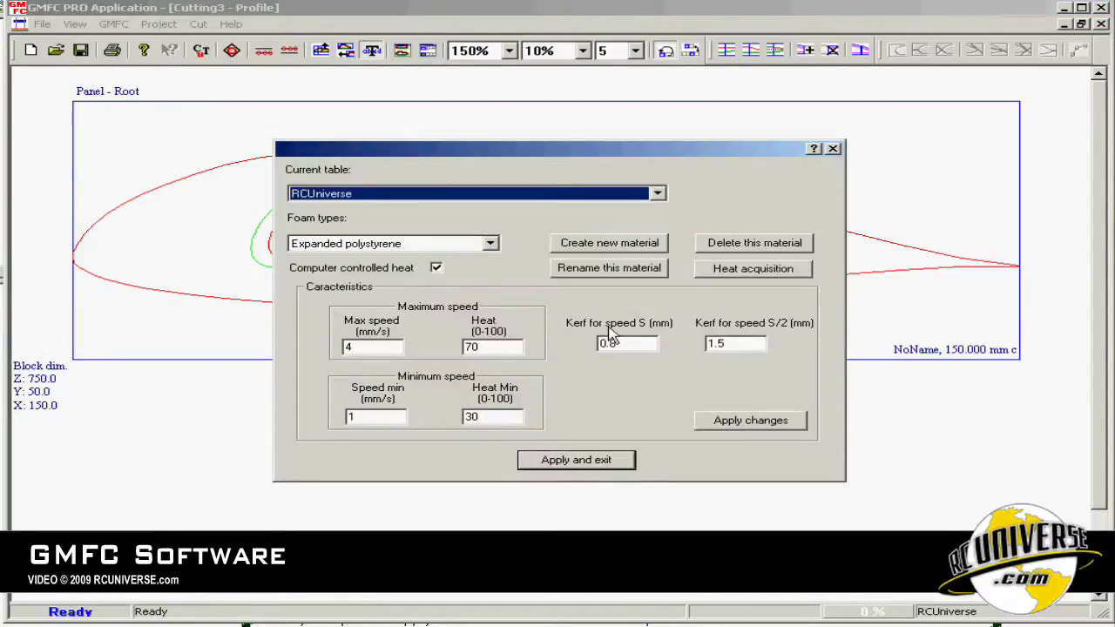
click(490, 244)
click(477, 270)
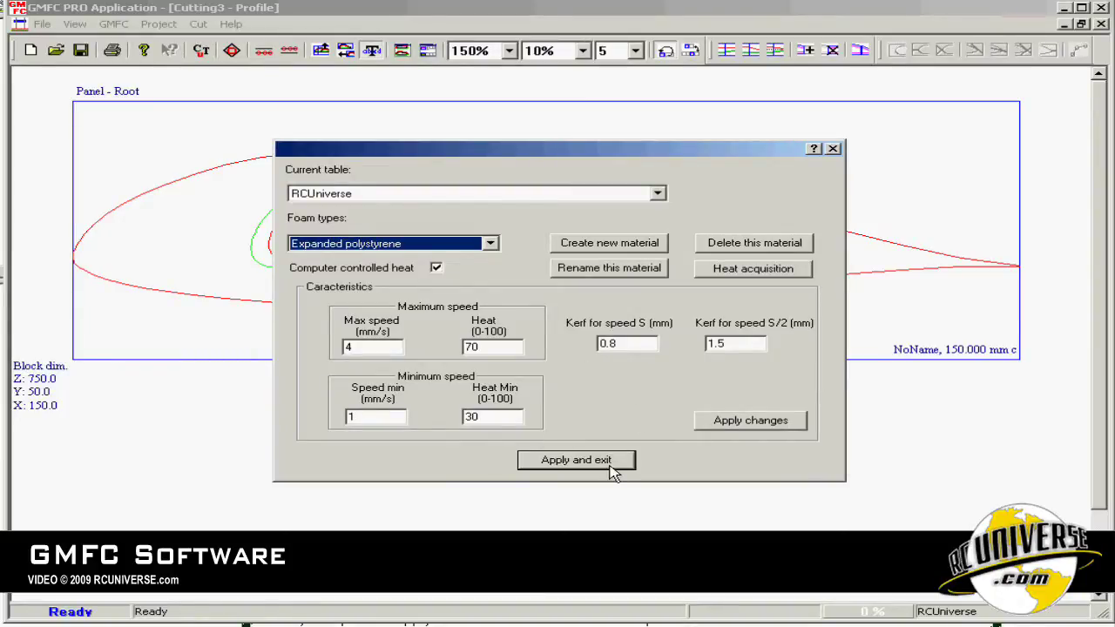
click(832, 148)
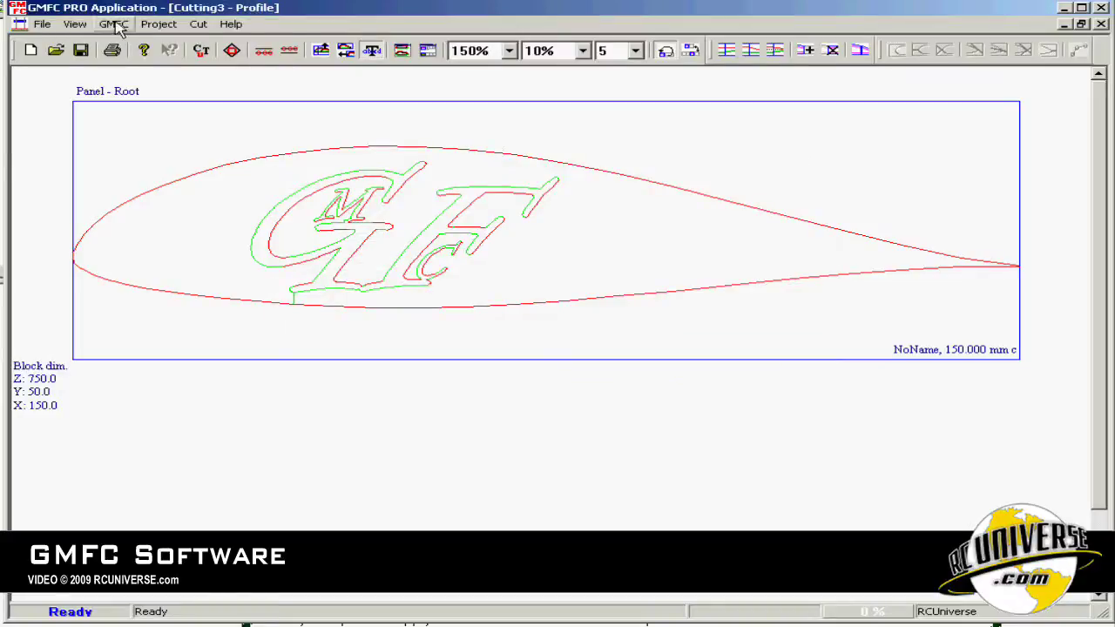
Step: Review the axis zeroing controls, then close them
click(114, 25)
click(144, 102)
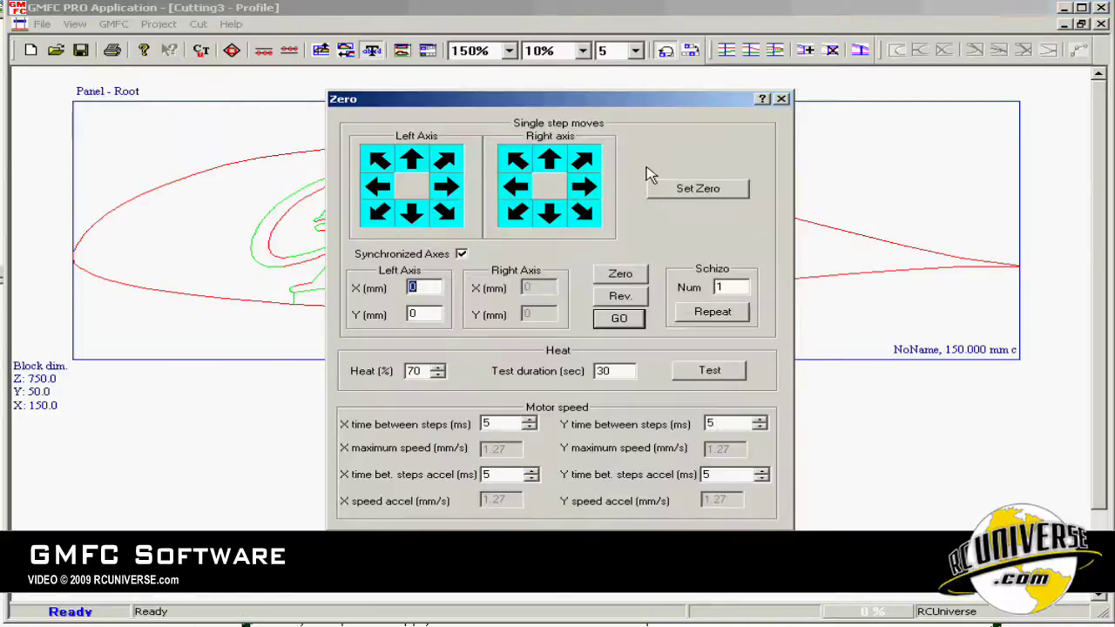
click(782, 99)
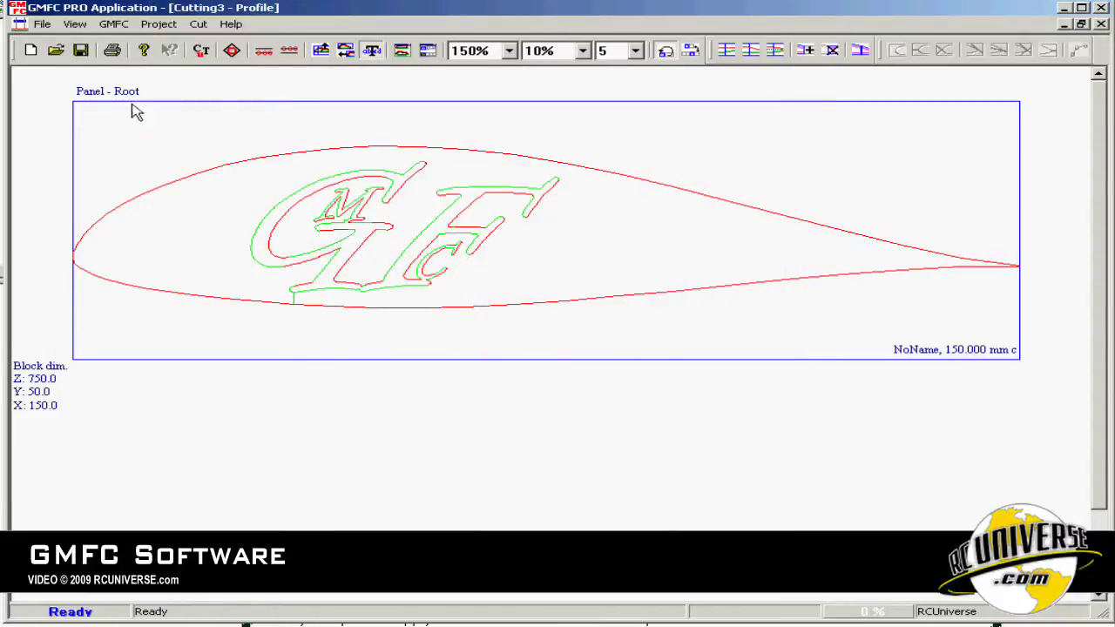
Step: Load clarky.dat as the panel's root airfoil
click(158, 24)
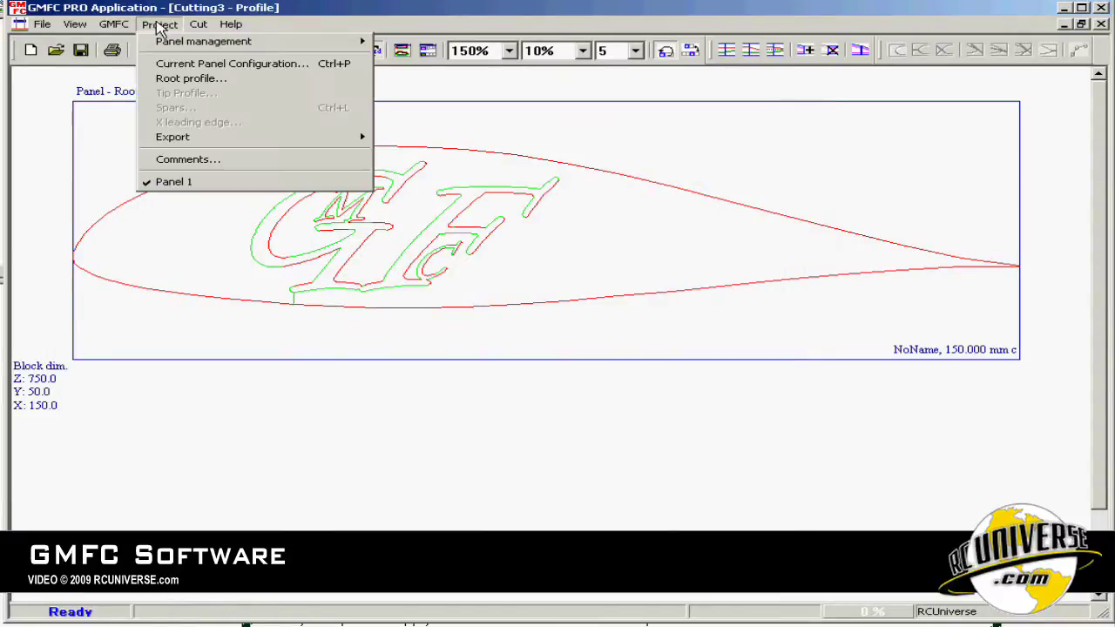
click(189, 70)
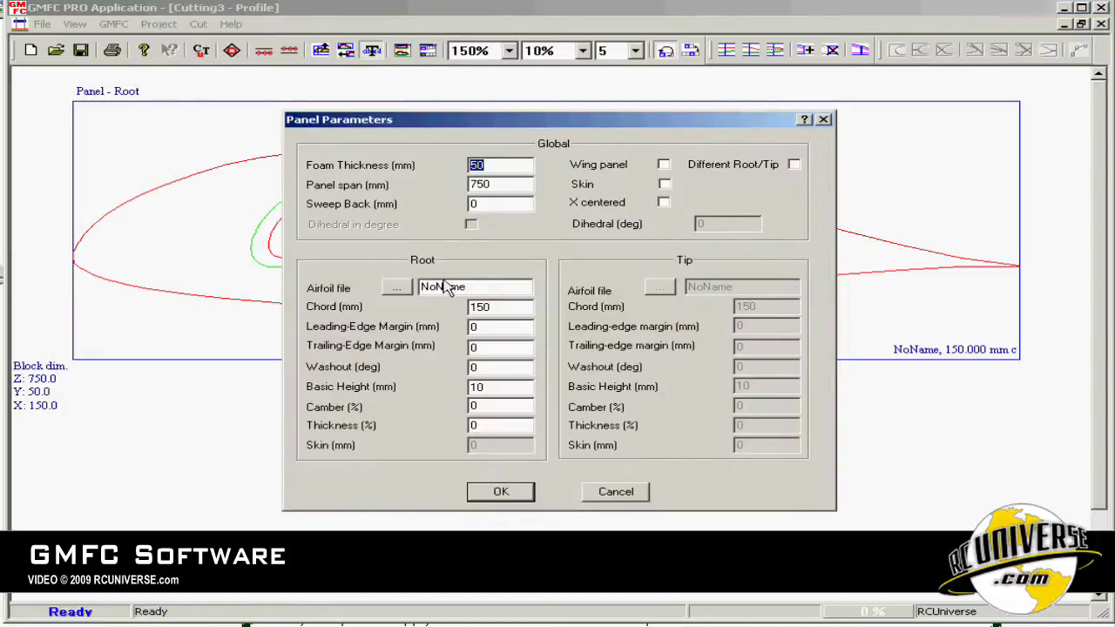
click(396, 290)
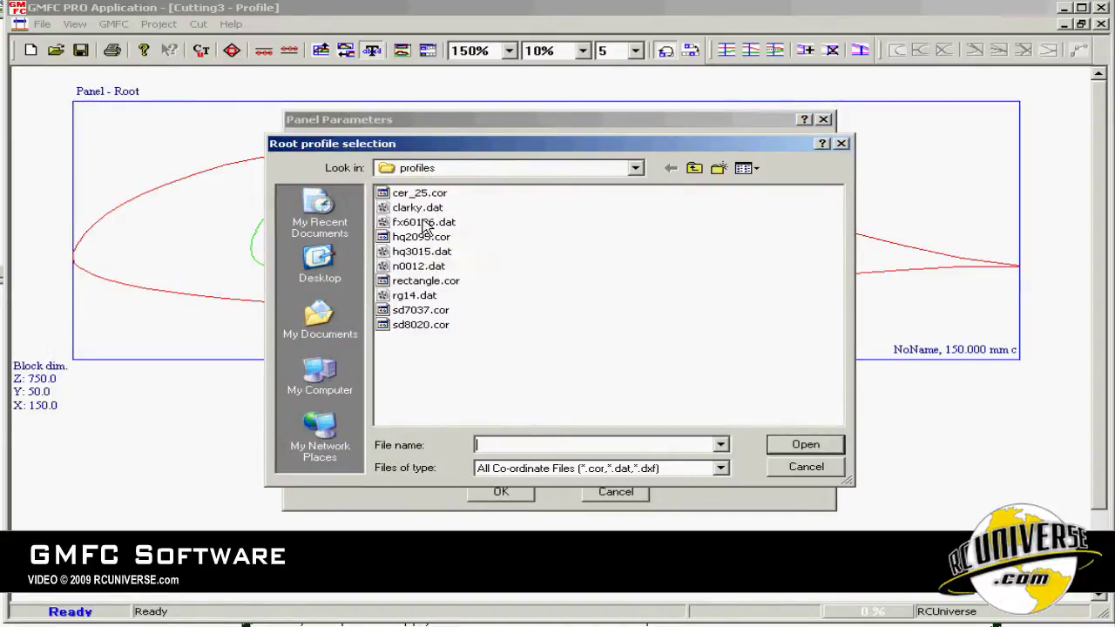
click(423, 208)
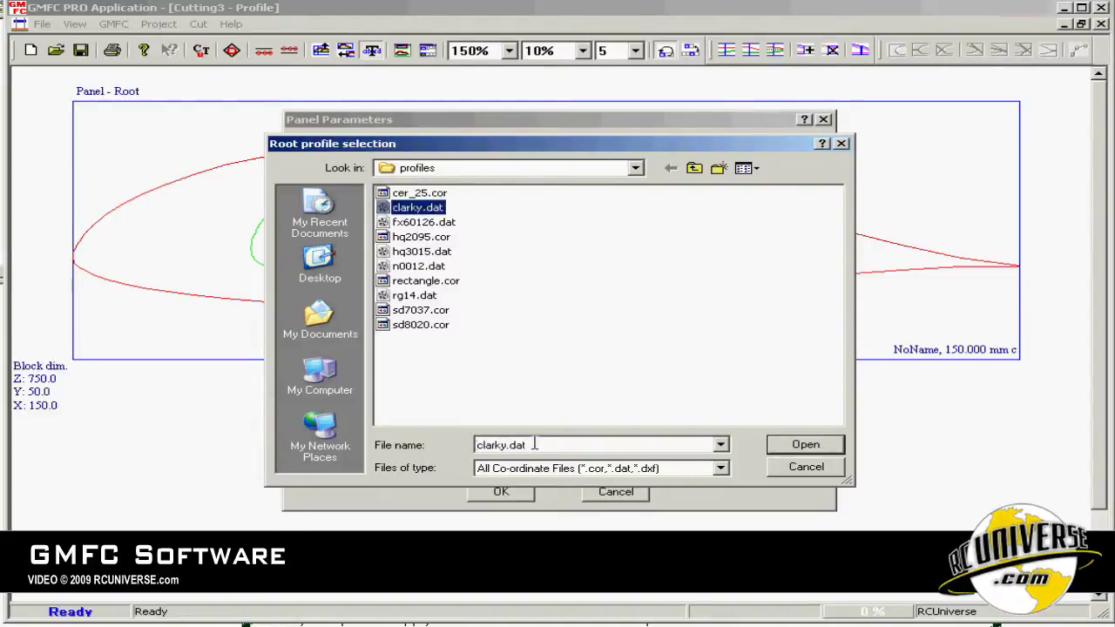
click(825, 446)
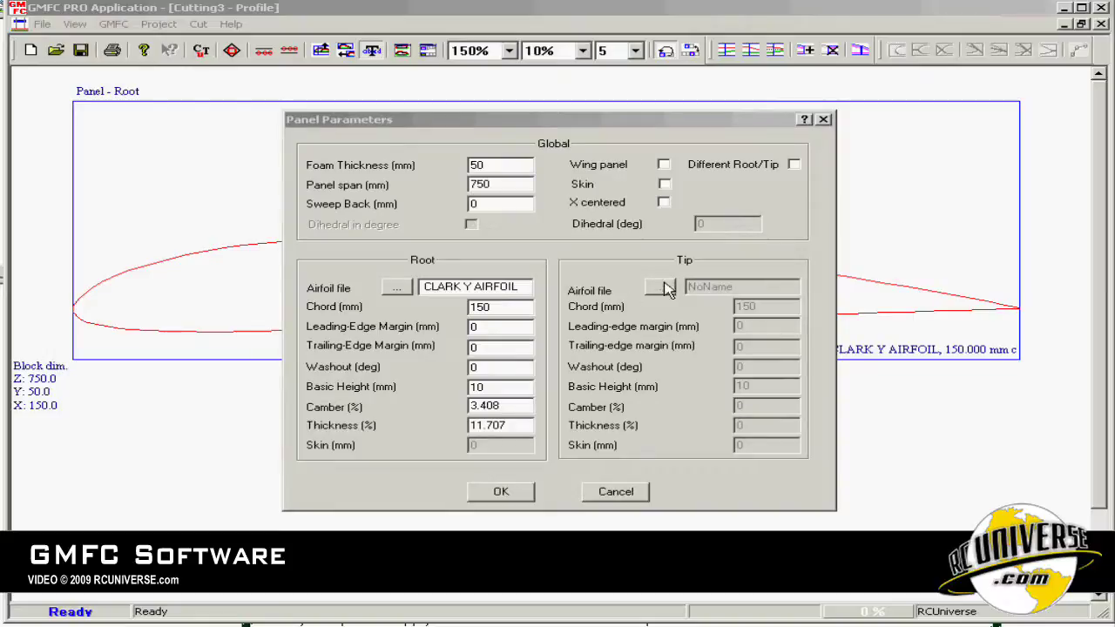
Step: Enable Different Root/Tip and change the root chord from 150 to 300 mm
click(795, 165)
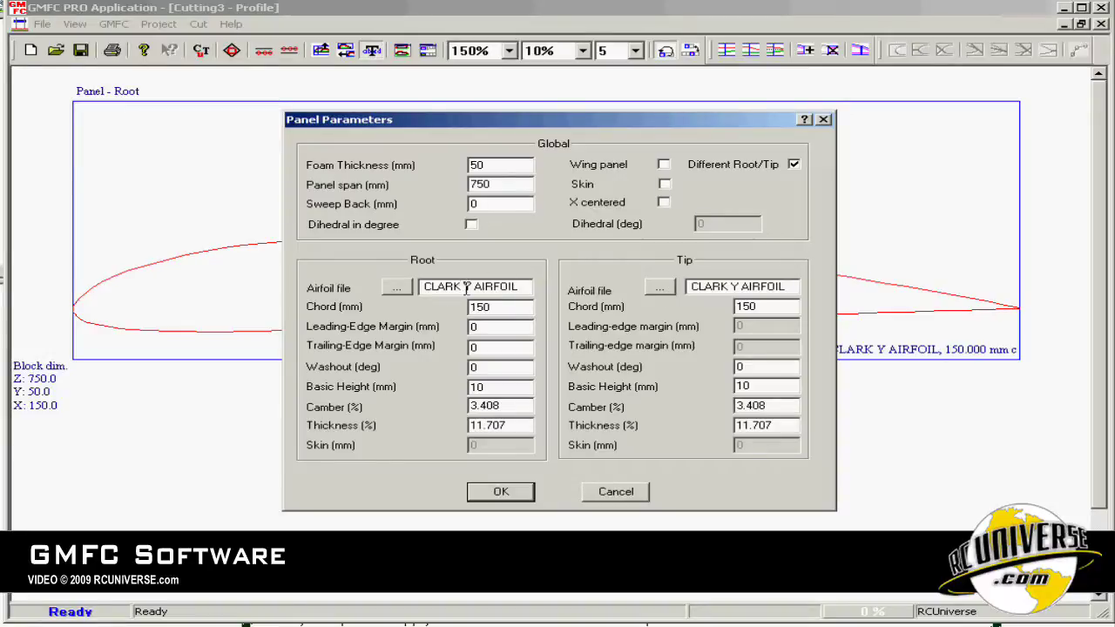
drag(501, 303, 449, 303)
text(300)
click(501, 492)
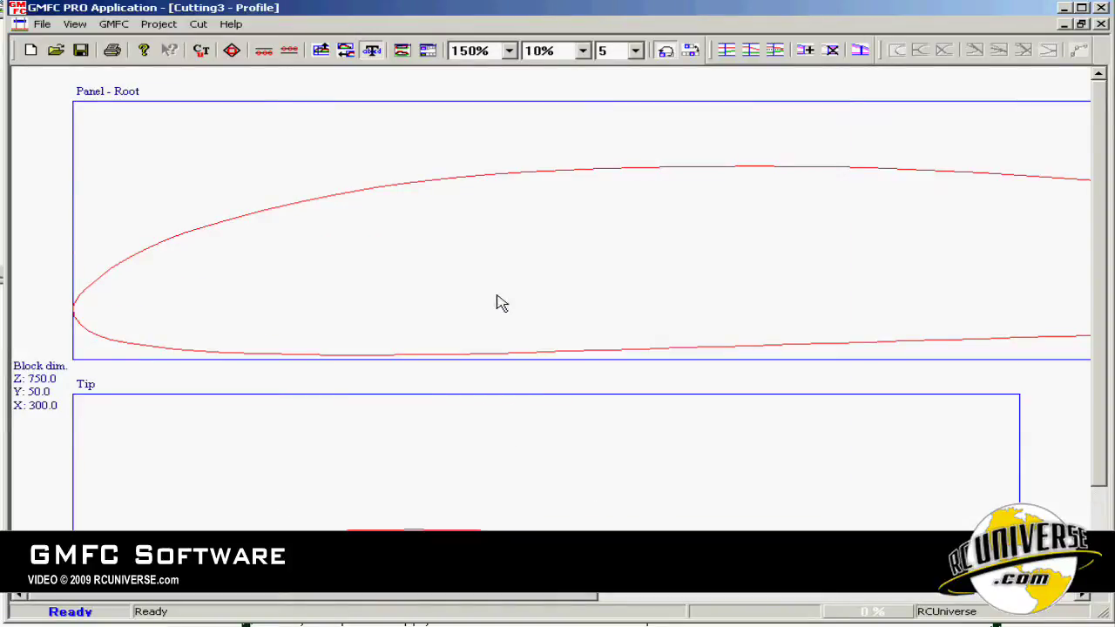
Step: Check the root and tip profiles, then show the Wing planform with 233.3 mm average chord and 16.88 dm² surface
scroll(667, 386, down, 3)
scroll(516, 484, up, 3)
drag(580, 600, 430, 594)
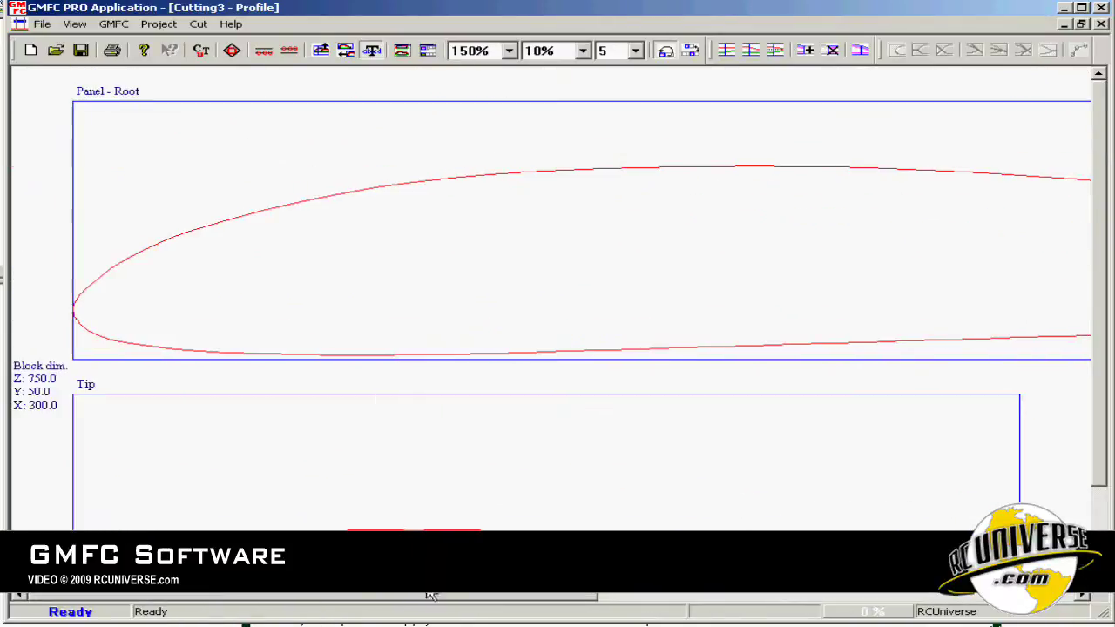
click(75, 23)
click(87, 57)
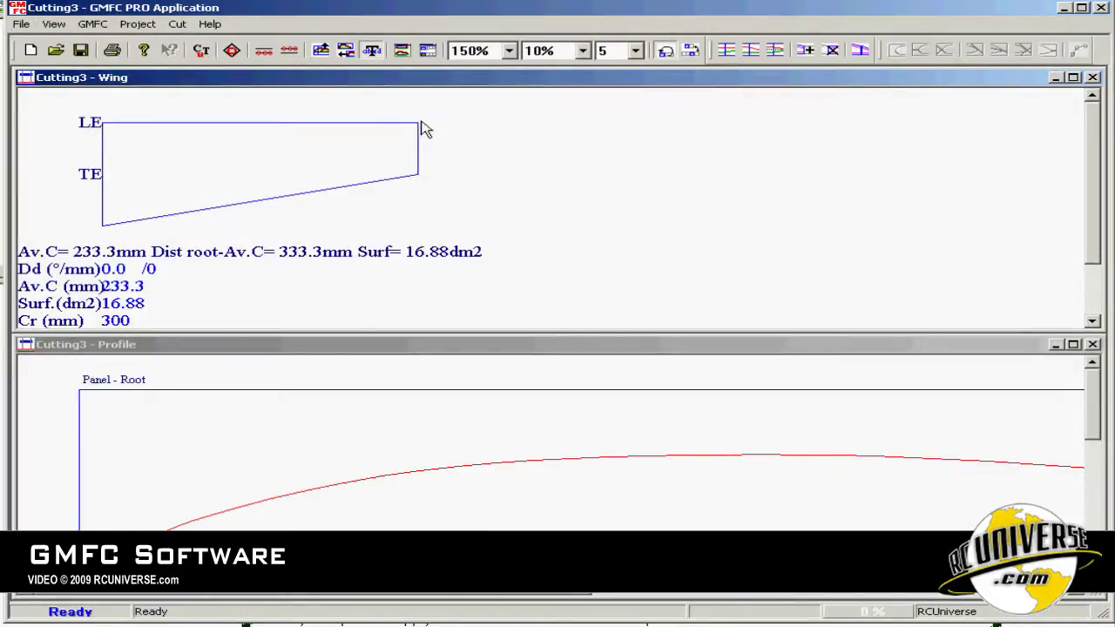
Step: Mark the current panel as a wing panel
click(140, 24)
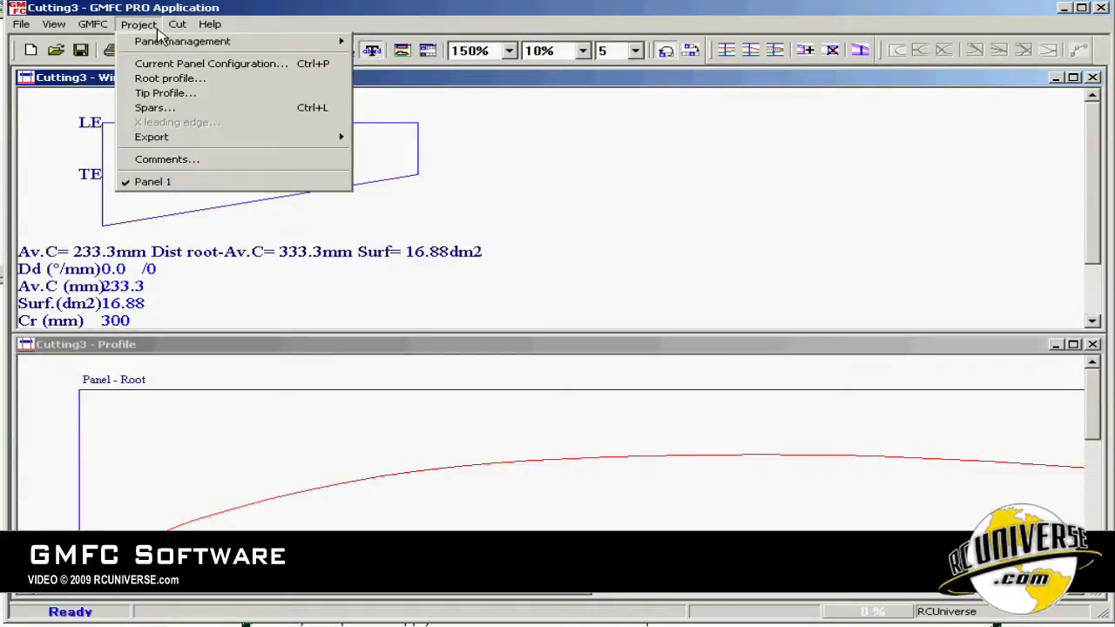
click(150, 70)
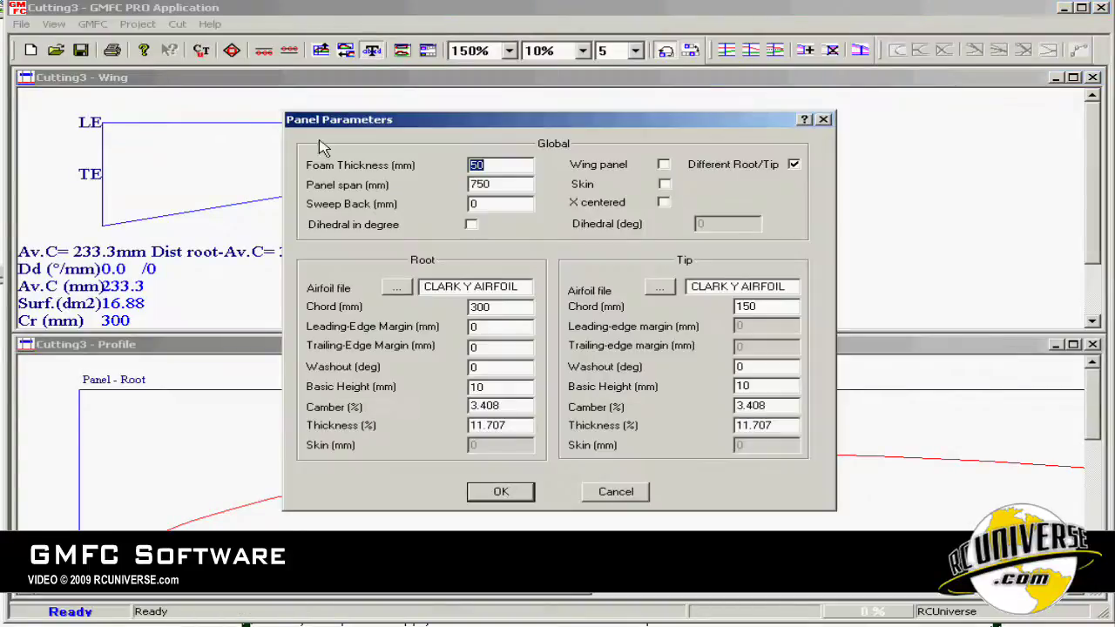
click(666, 165)
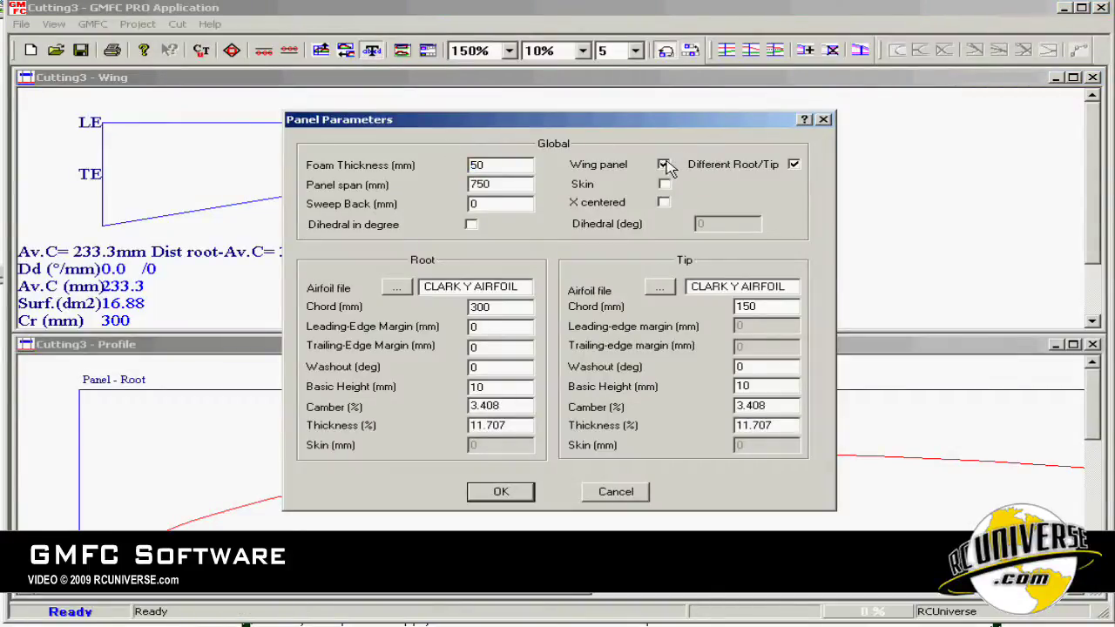
click(501, 492)
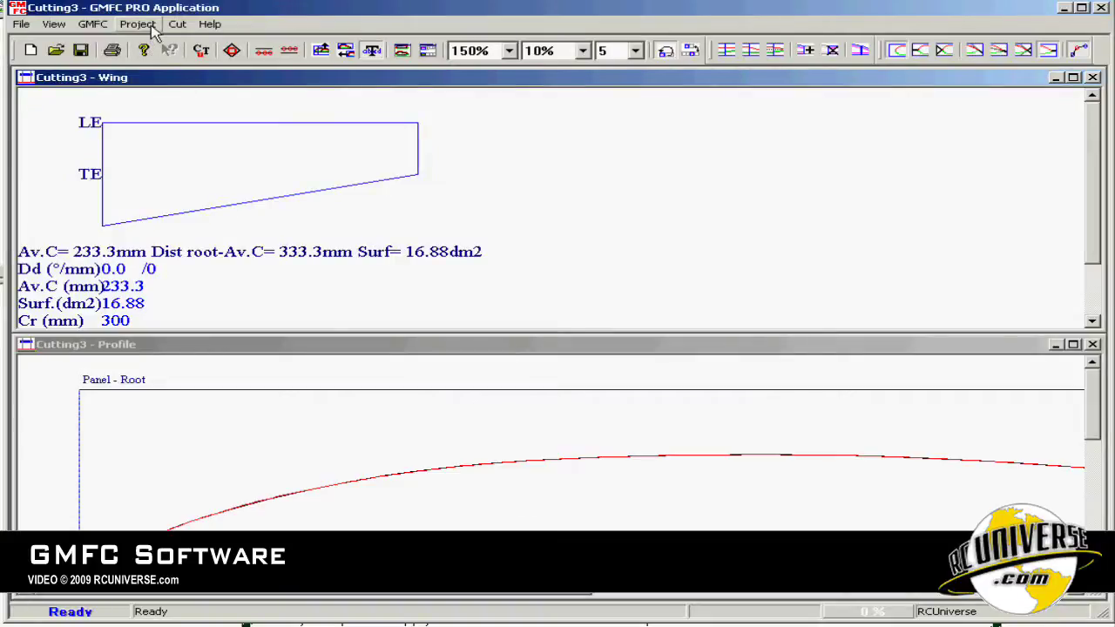
Step: Activate a spar and label it 'Rcuniverse', correcting the misspelled entry
click(145, 25)
click(168, 110)
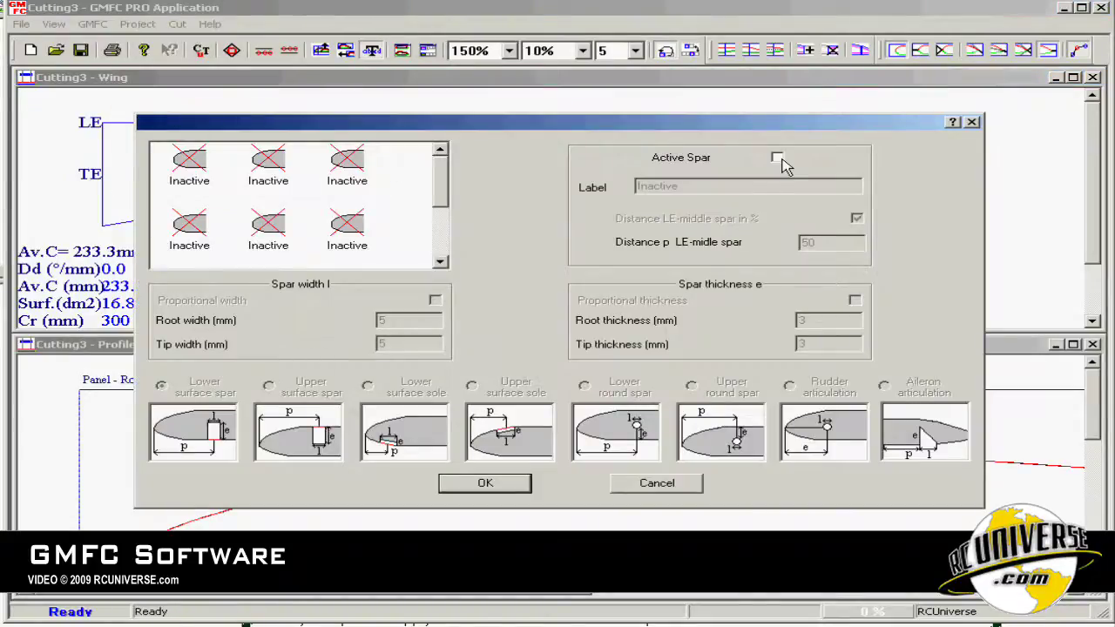
click(777, 157)
drag(720, 188, 591, 186)
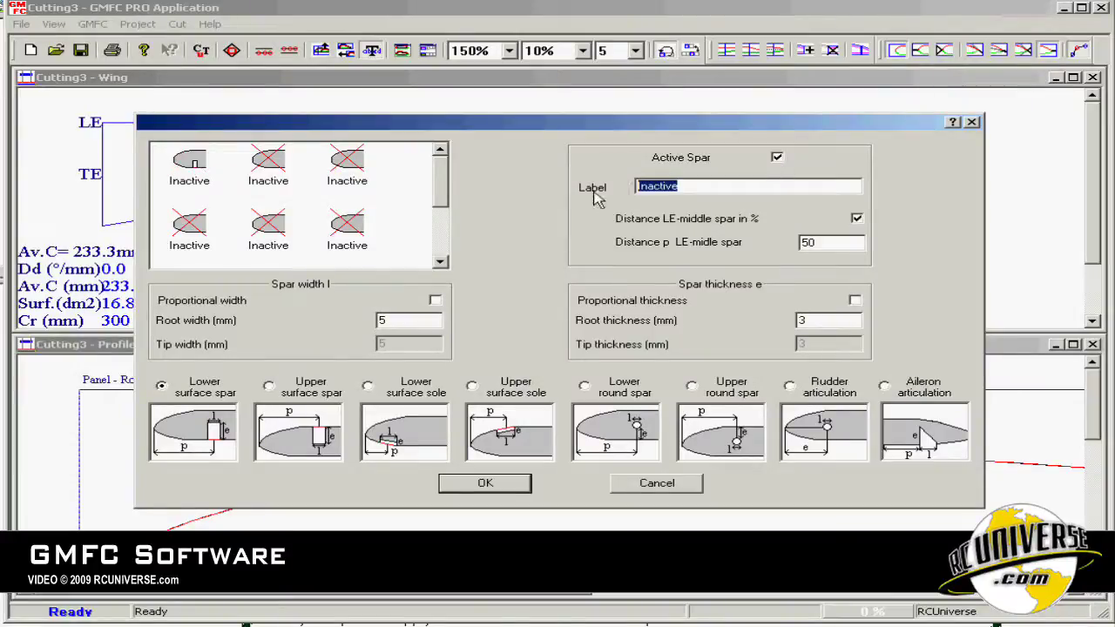
text(RcUnicerse)
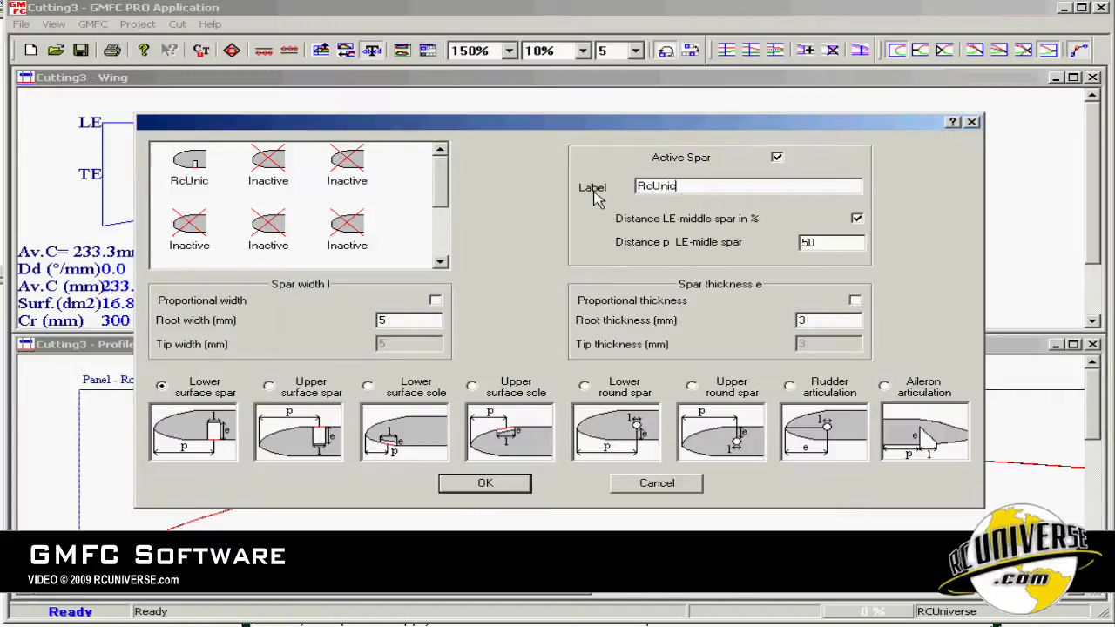
key(BackSpace)
key(BackSpace)
key(BackSpace)
key(BackSpace)
key(BackSpace)
key(BackSpace)
key(BackSpace)
key(BackSpace)
key(BackSpace)
key(BackSpace)
text(Rcuniverse)
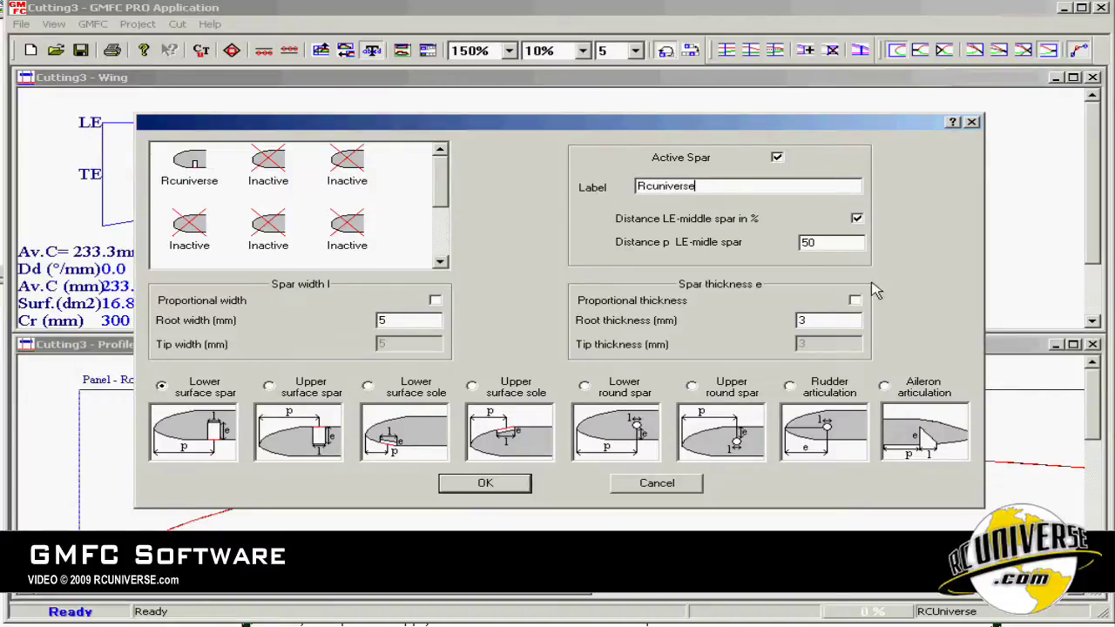
Step: Keep the lower-surface spar at 50%, 5 mm wide and 3 mm thick, then inspect the notched profile
drag(834, 245, 732, 237)
click(810, 320)
click(484, 482)
scroll(470, 485, down, 2)
click(654, 505)
scroll(657, 498, down, 3)
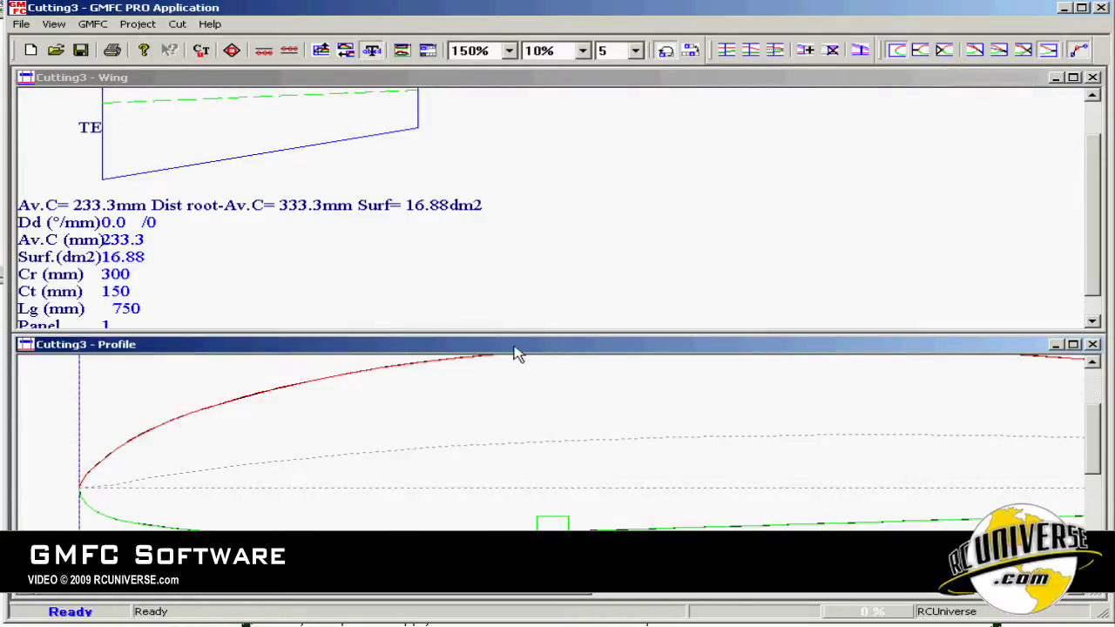
scroll(613, 446, down, 2)
scroll(613, 445, down, 5)
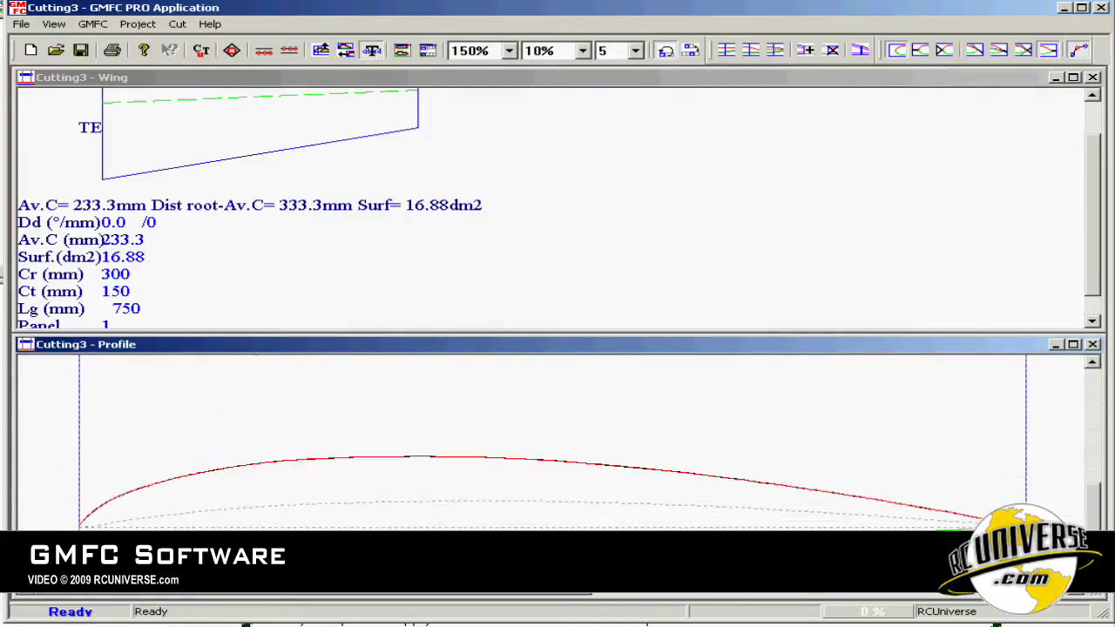
scroll(377, 450, up, 5)
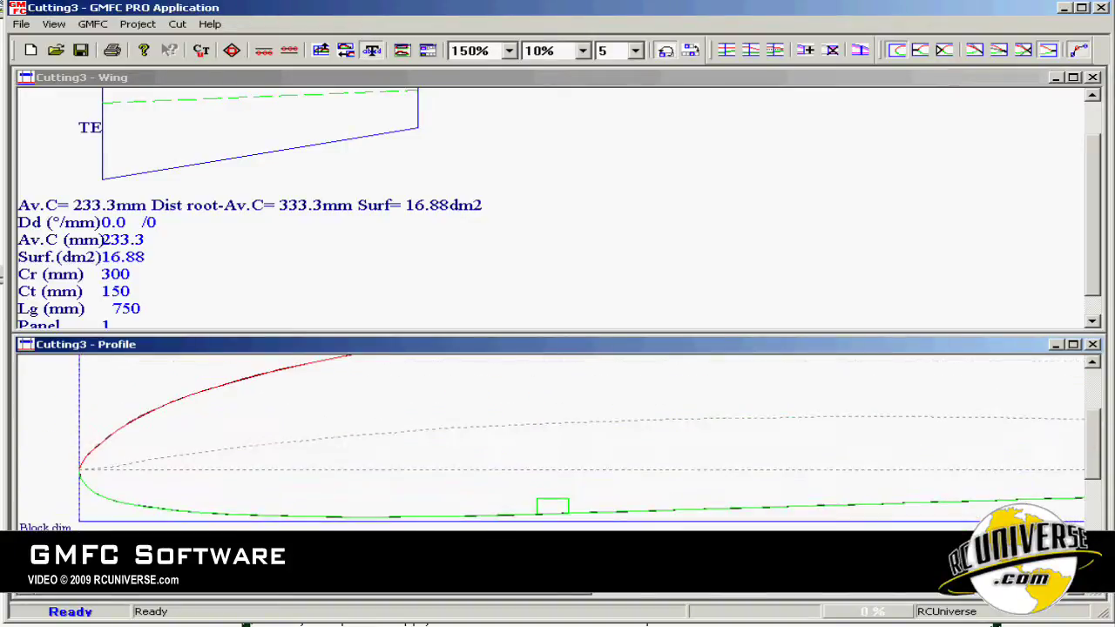
click(176, 23)
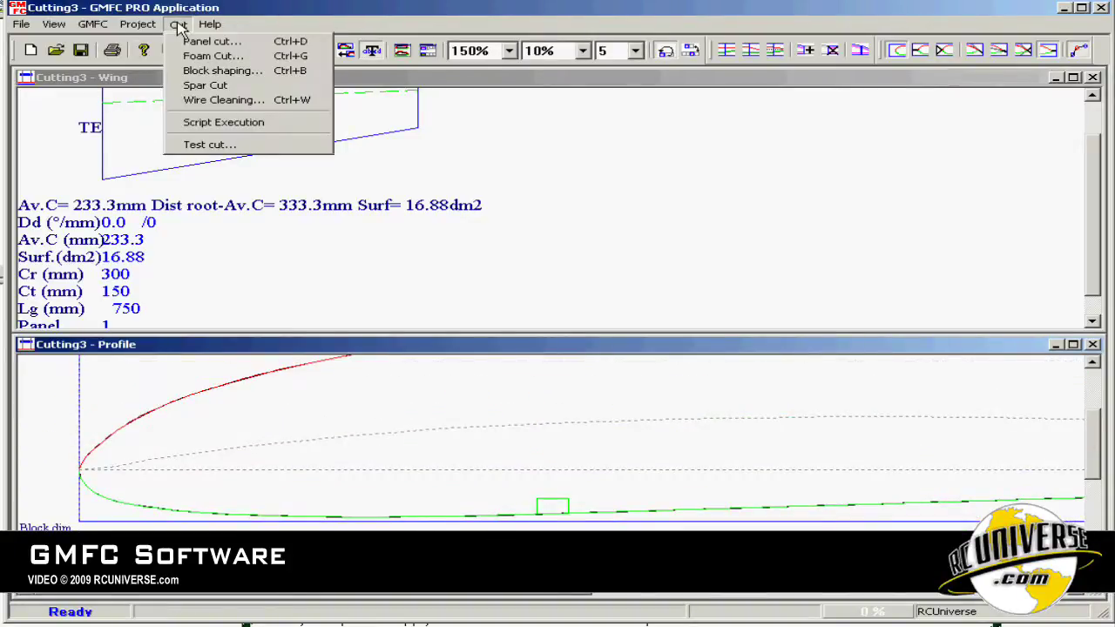
click(189, 45)
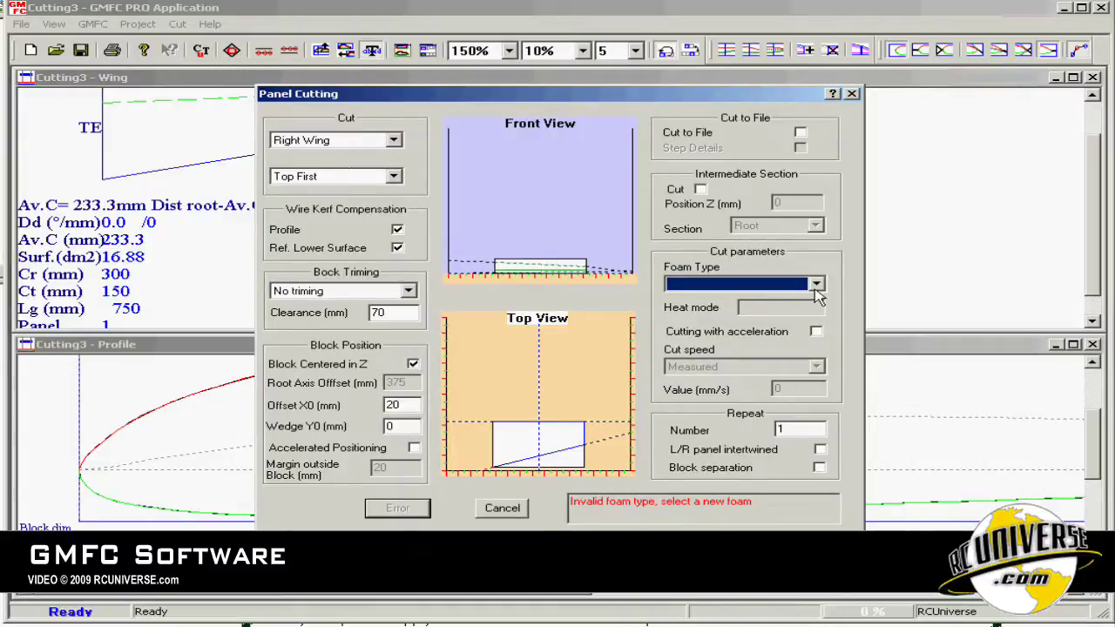
click(817, 285)
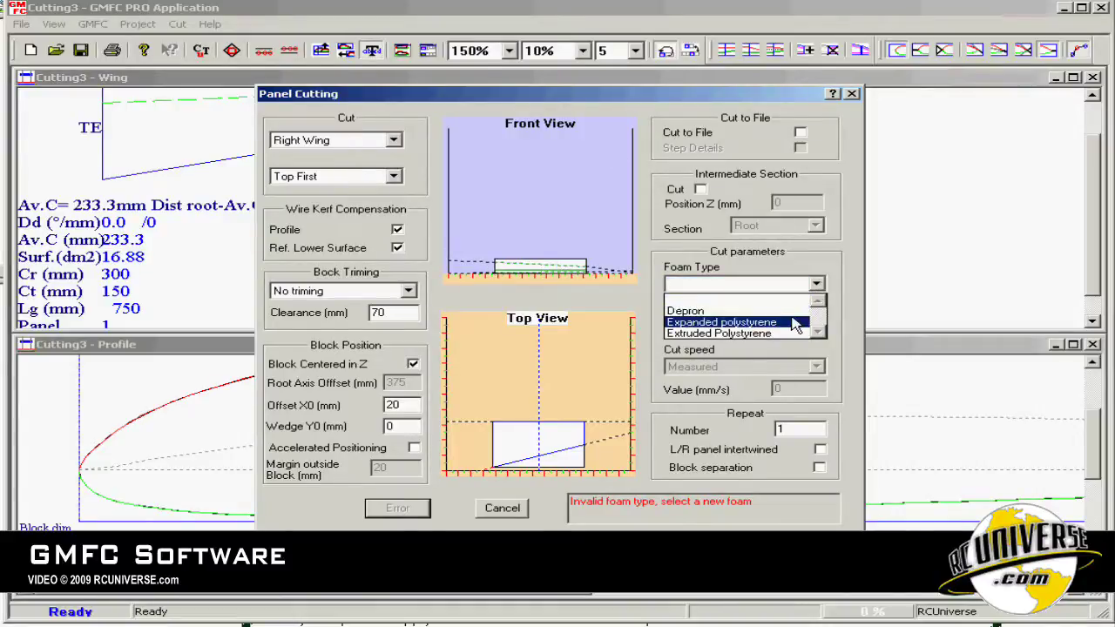
click(797, 323)
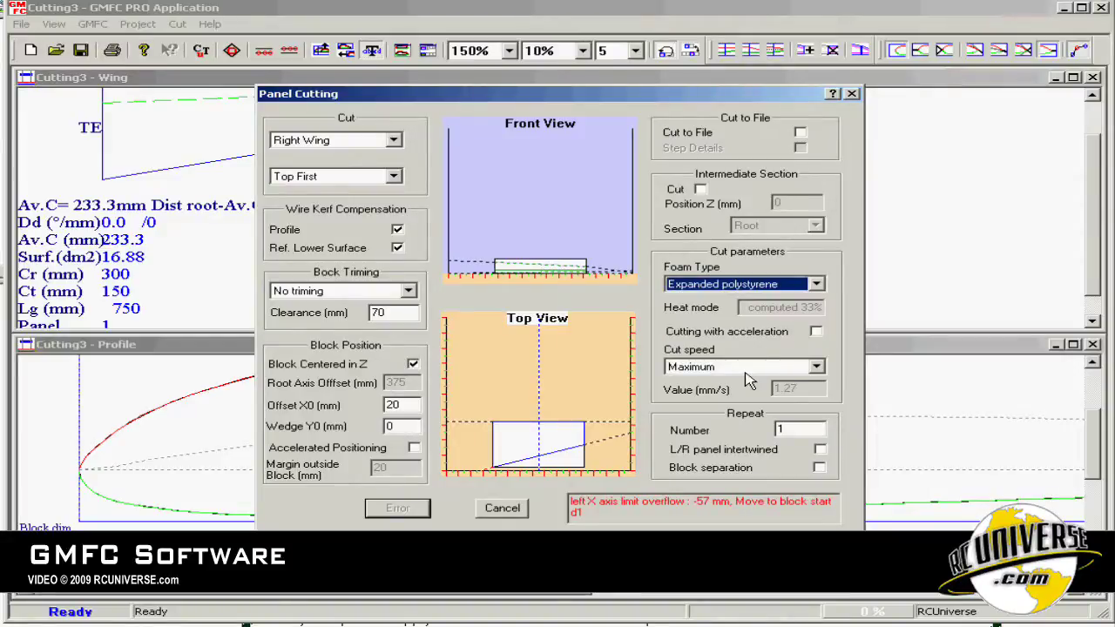
click(501, 508)
key(alt+c)
key(Escape)
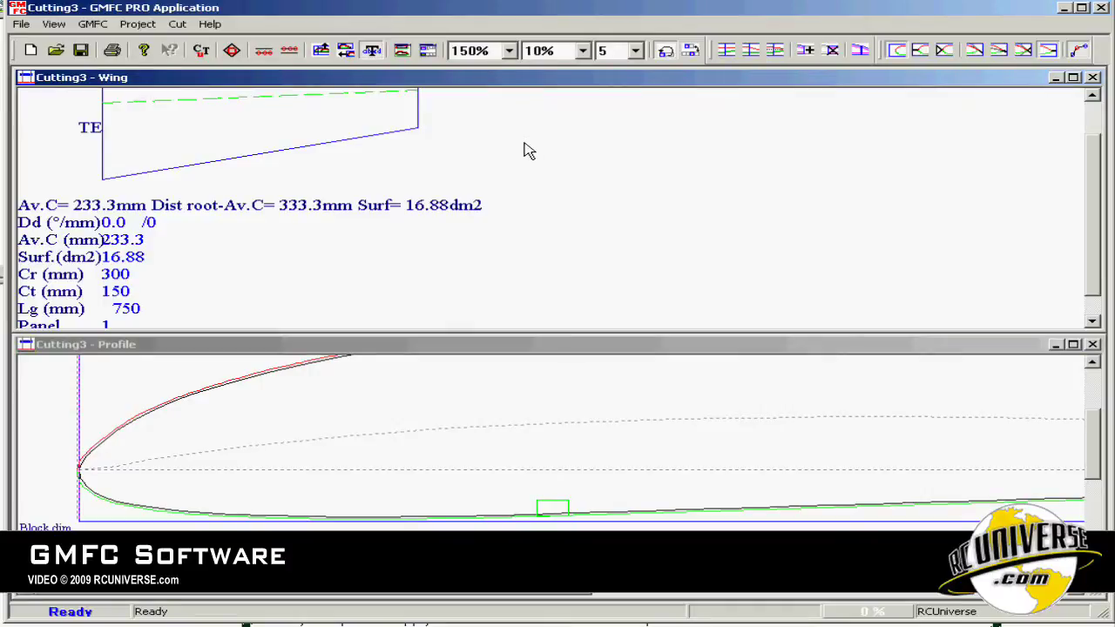
click(183, 26)
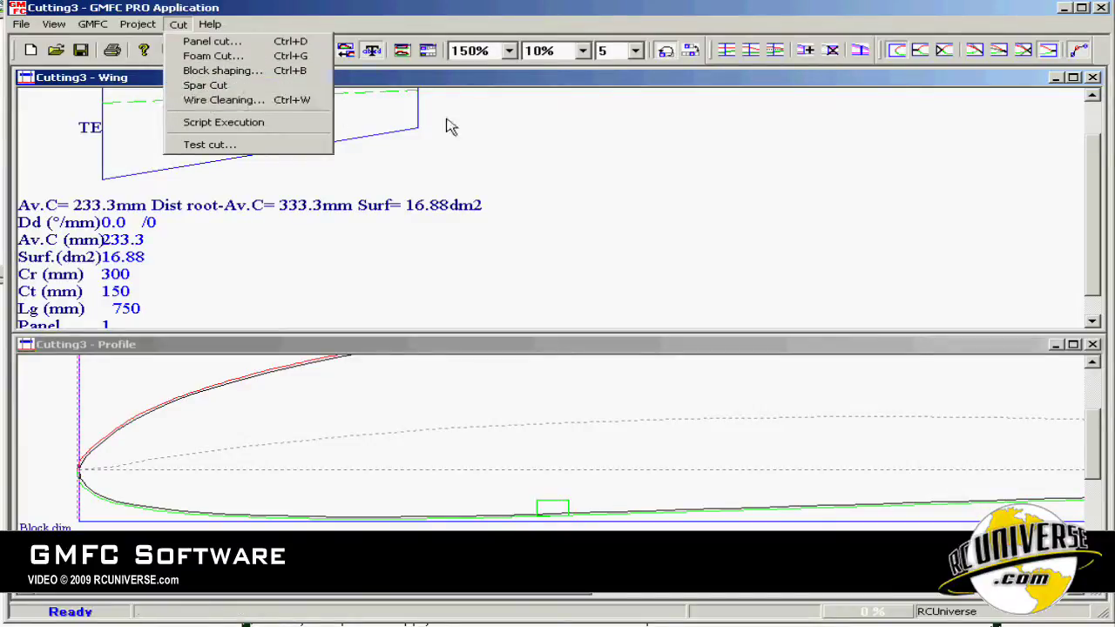
click(490, 132)
scroll(390, 145, down, 1)
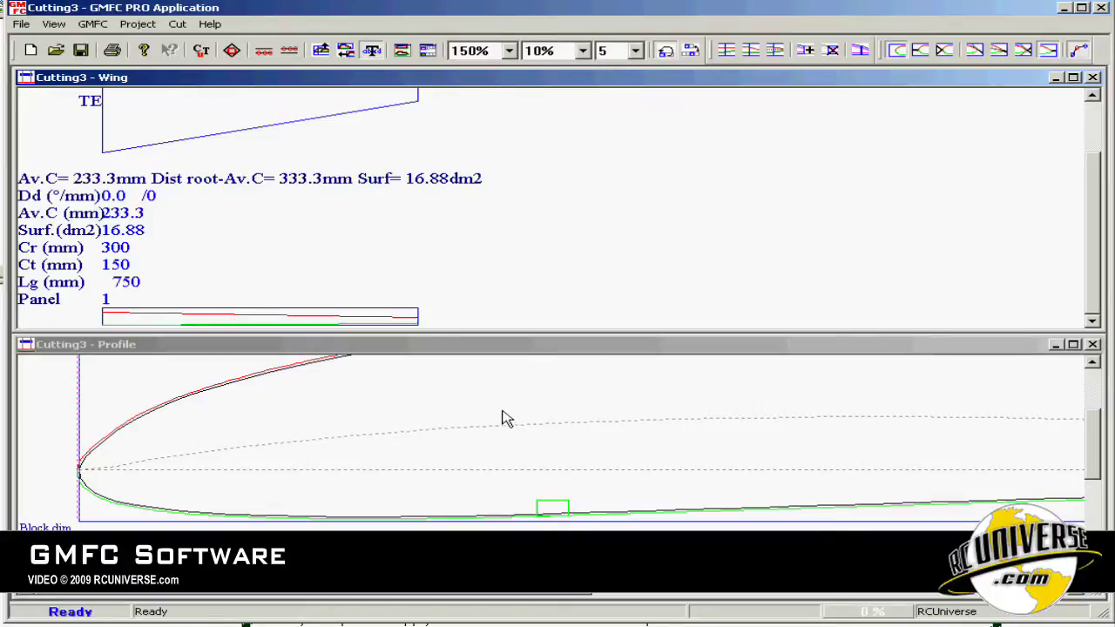
click(138, 24)
click(352, 269)
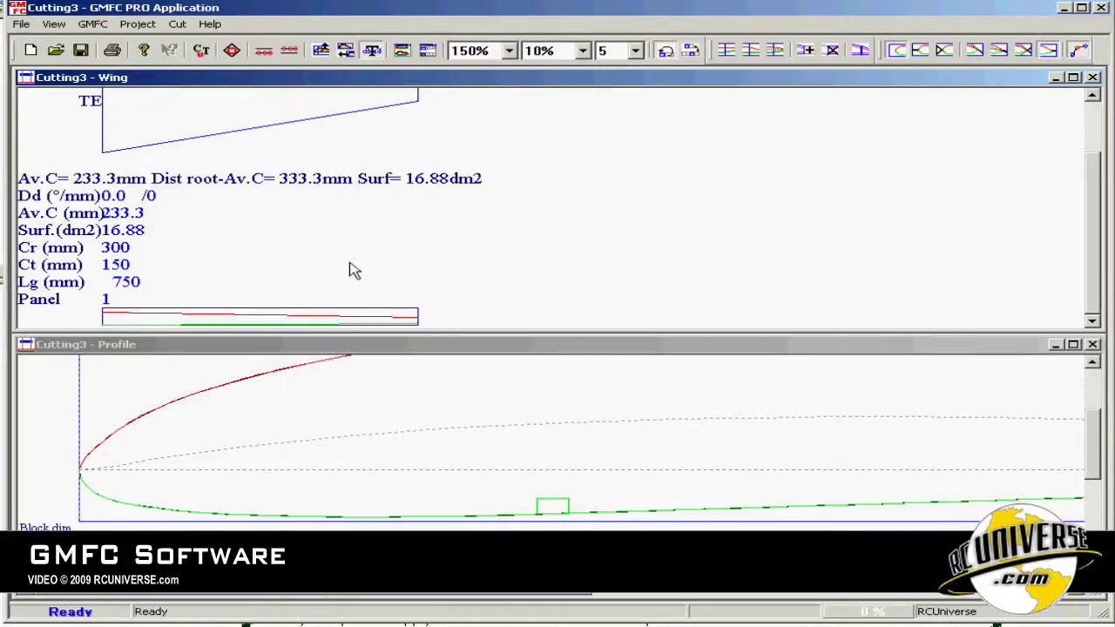
click(136, 25)
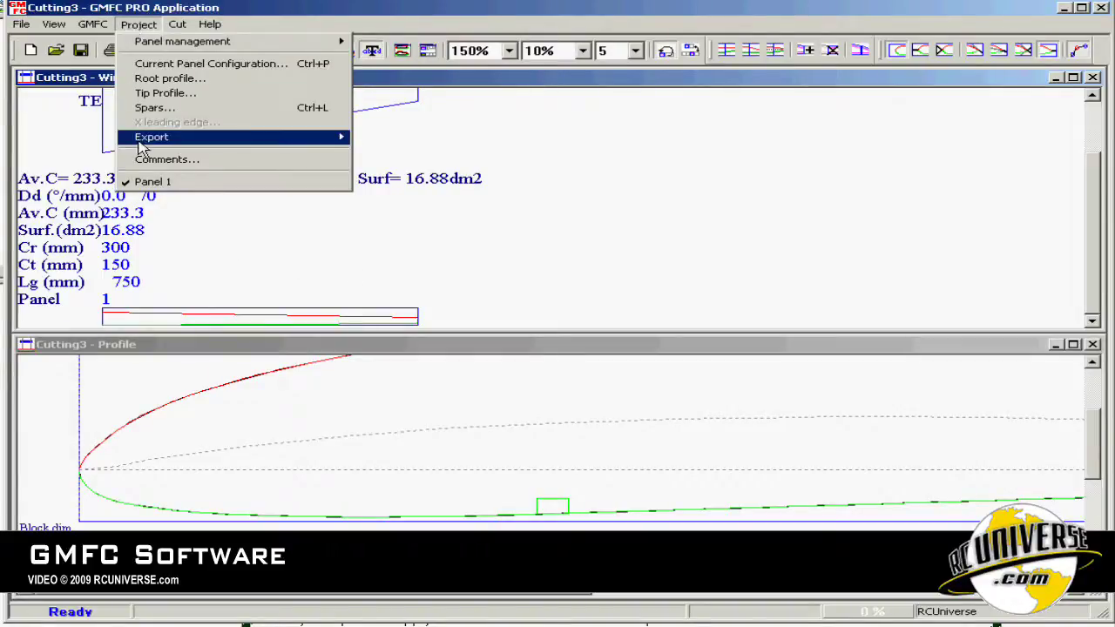
mouse_move(139, 138)
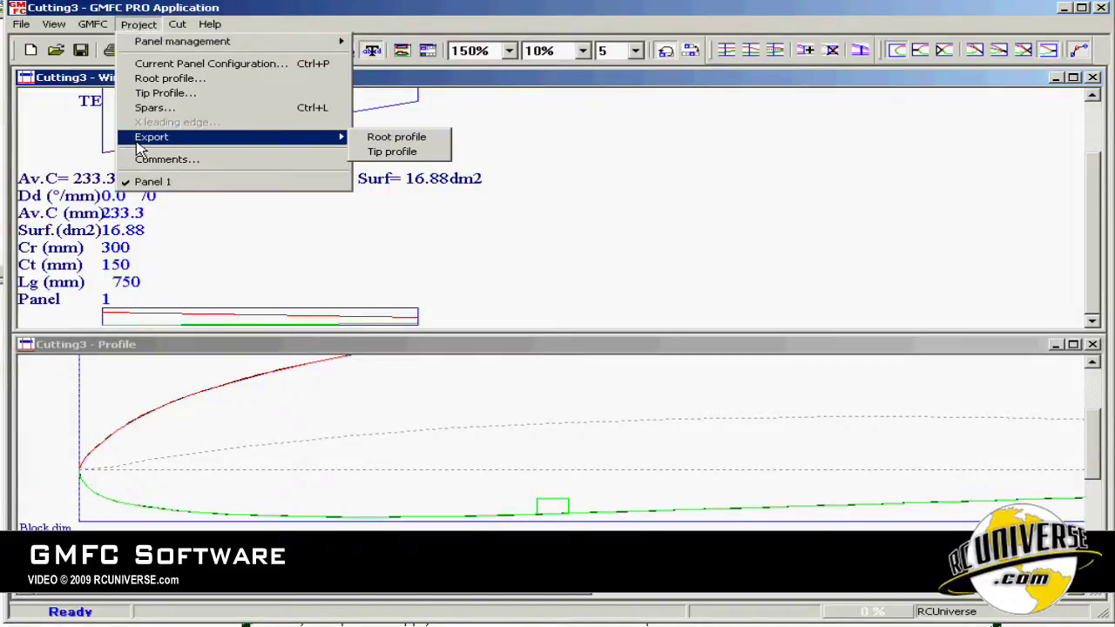
click(393, 152)
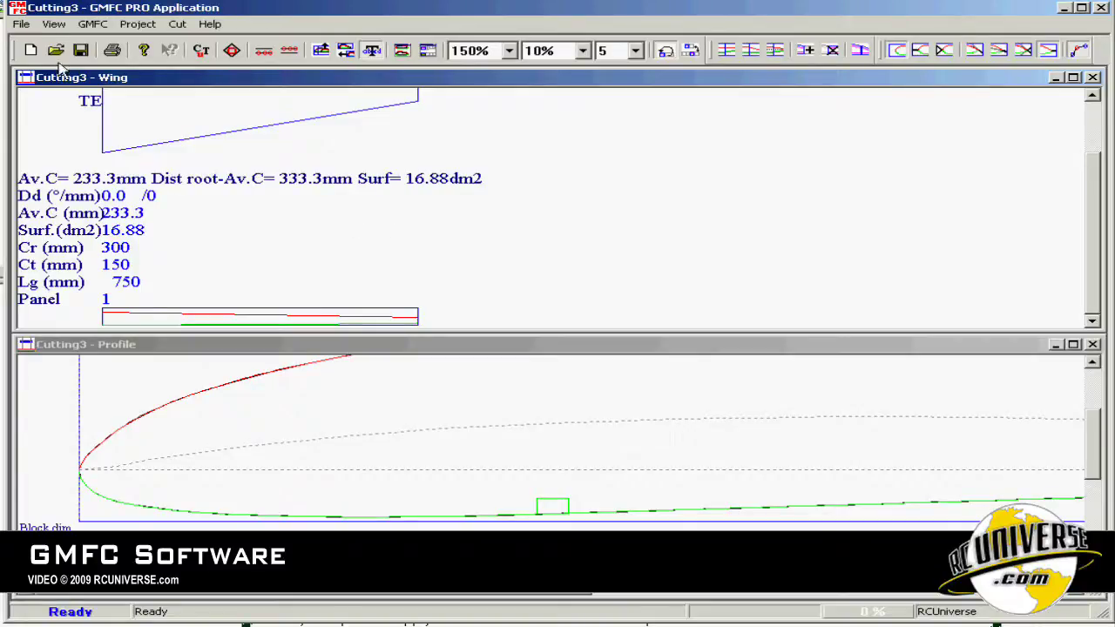
click(21, 23)
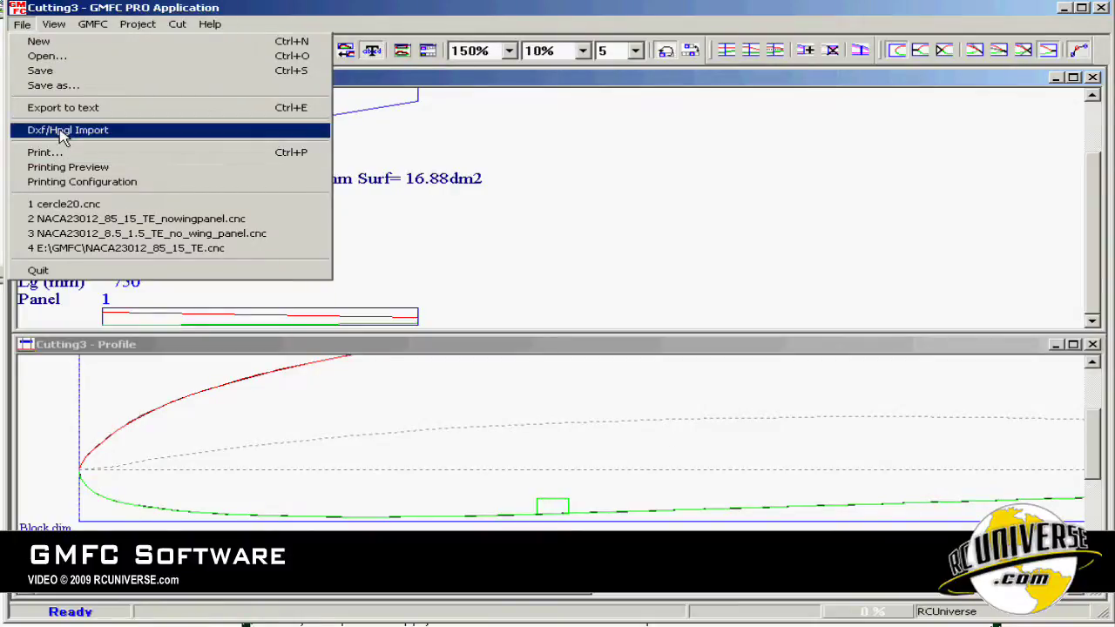
click(751, 169)
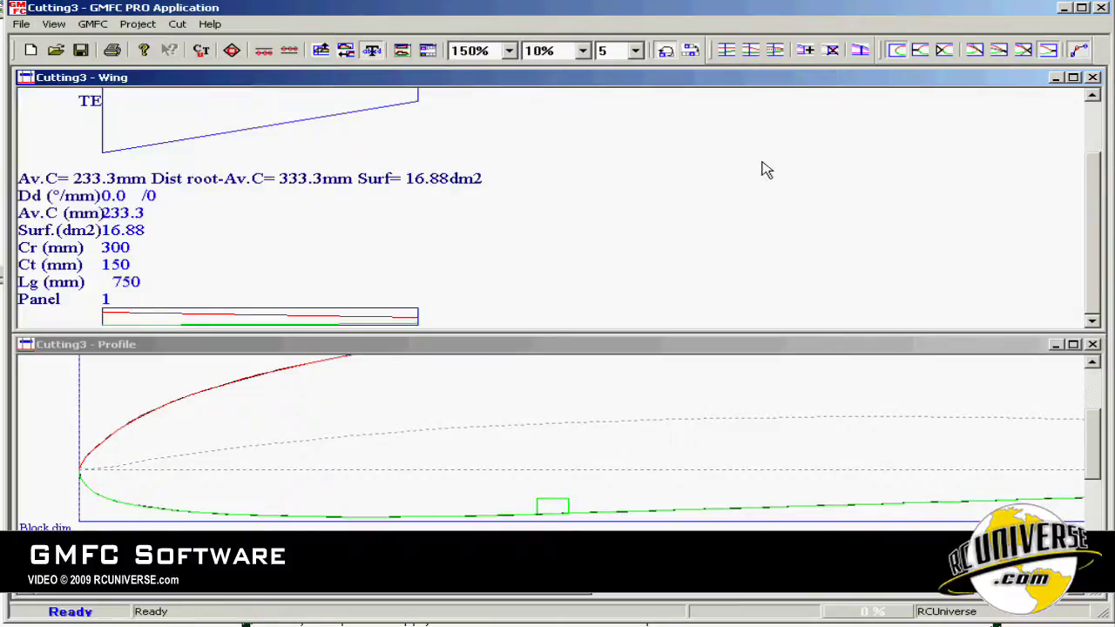